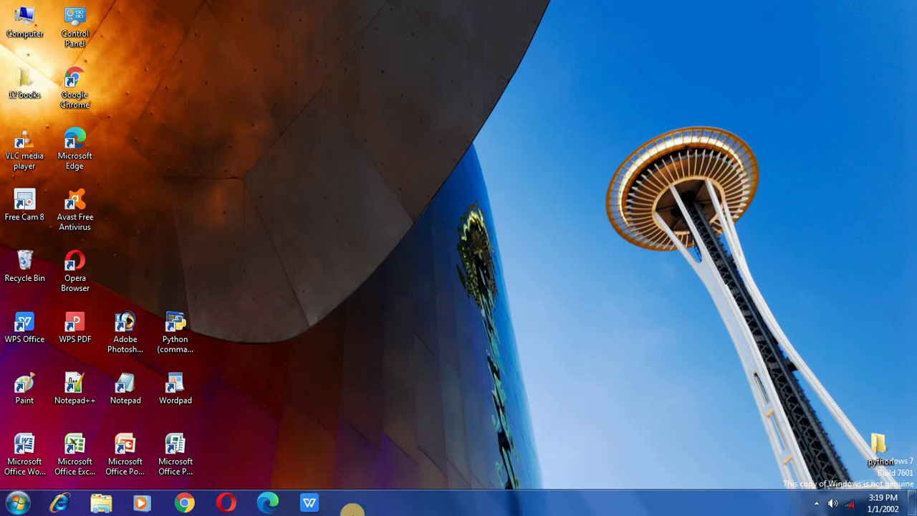
Start Paint with a blank canvas, maximize its window, and minimize it to the desktop.
double_click(11, 391)
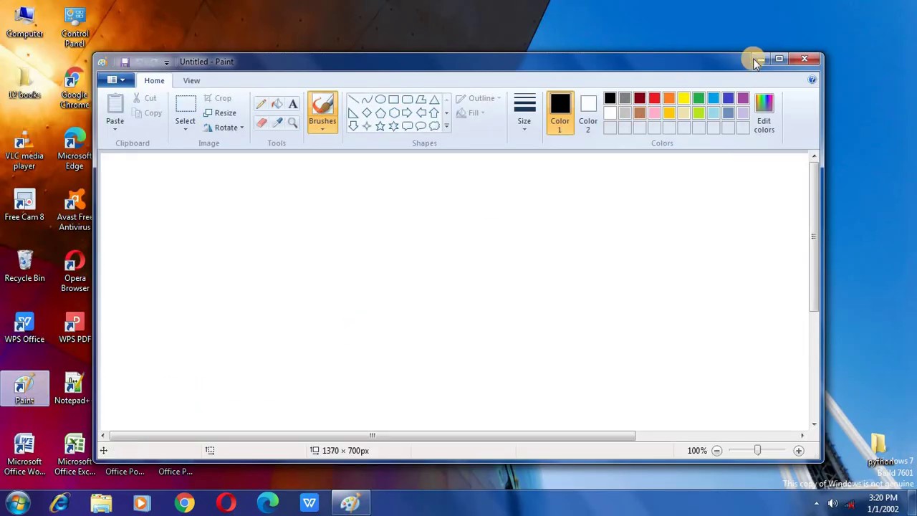
click(778, 58)
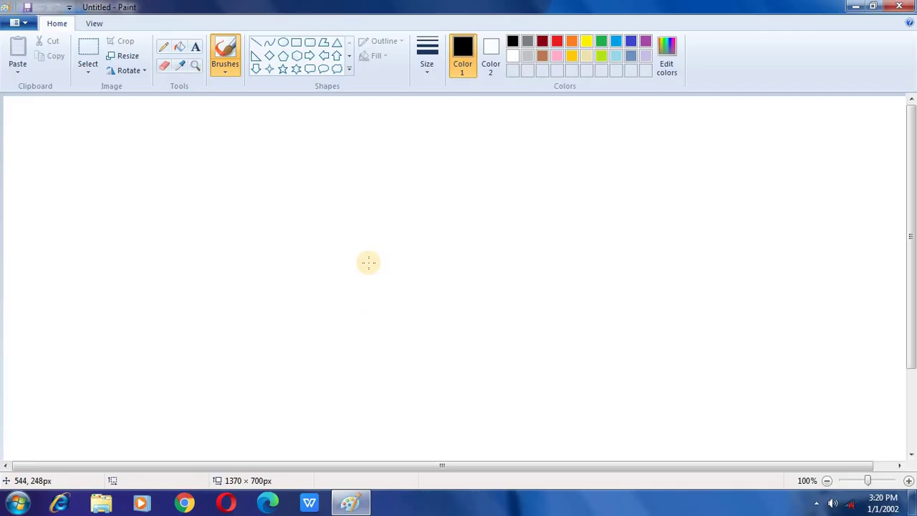
click(852, 7)
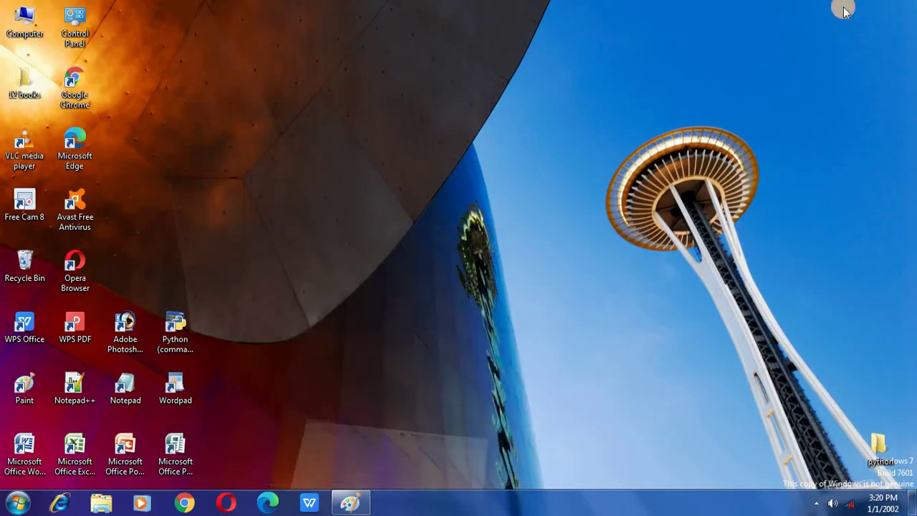
Open the "background image" folder on Local Disk (D:) in a maximized window.
double_click(24, 21)
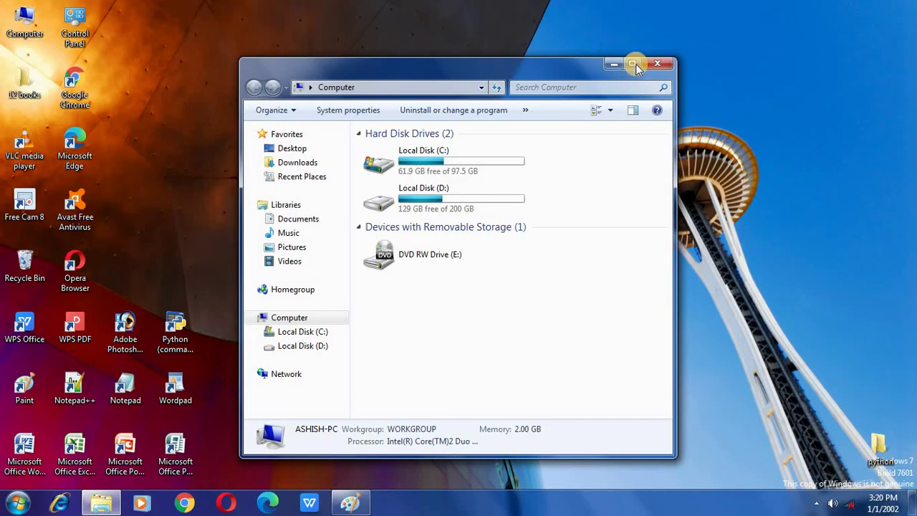
click(489, 192)
double_click(490, 192)
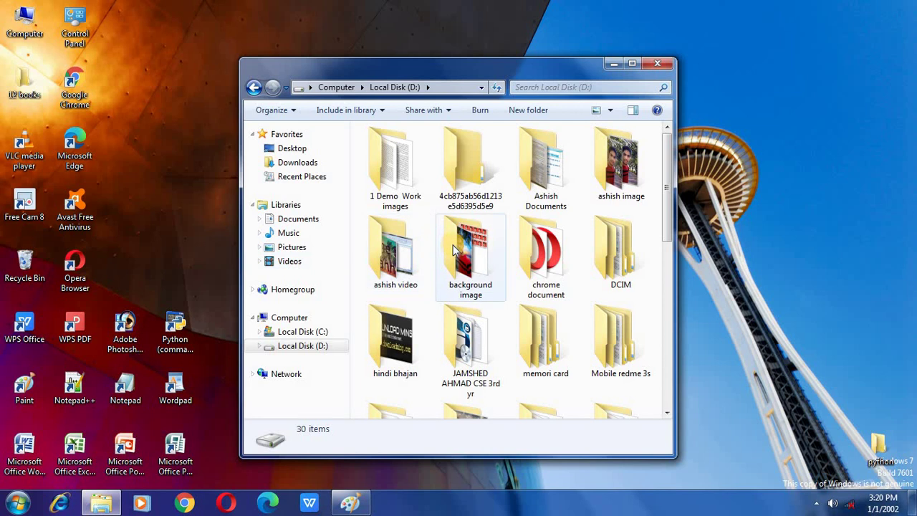
double_click(456, 247)
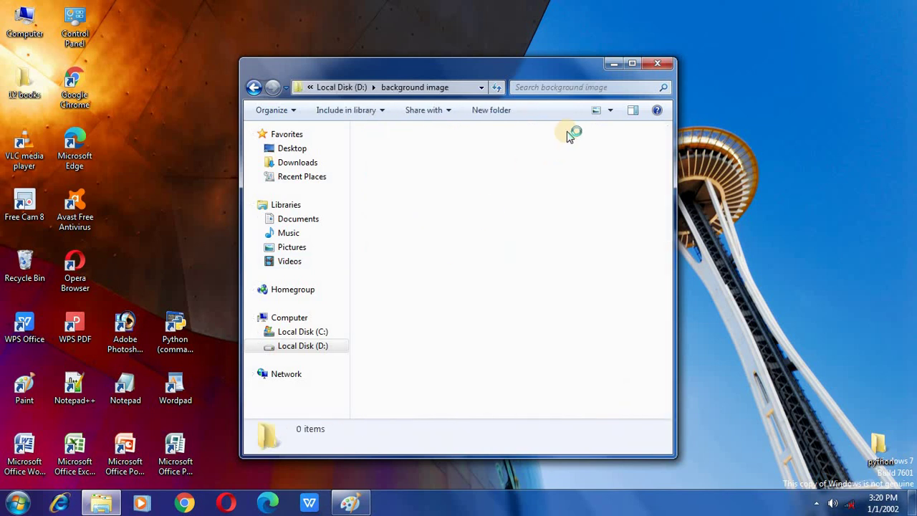
click(632, 63)
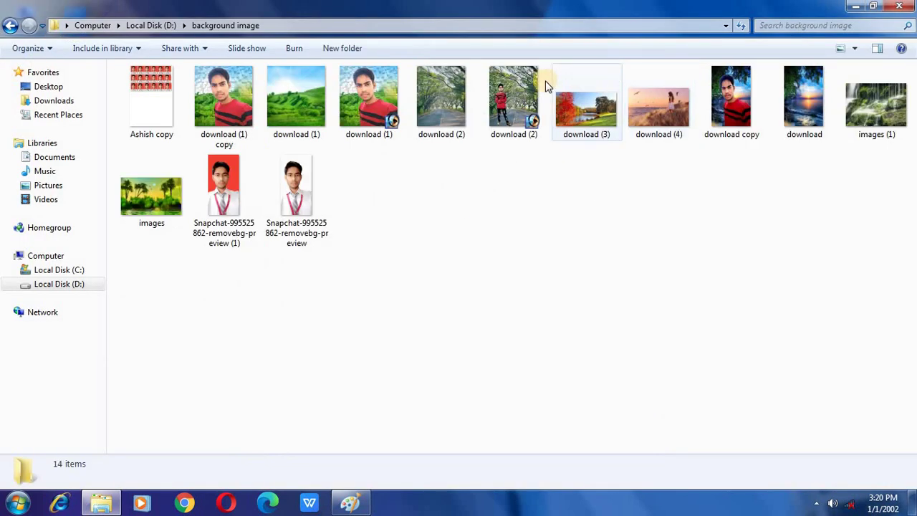
Open the "download (1) copy" image in a maximized viewer, capture the full screen, and minimize the viewer.
click(231, 81)
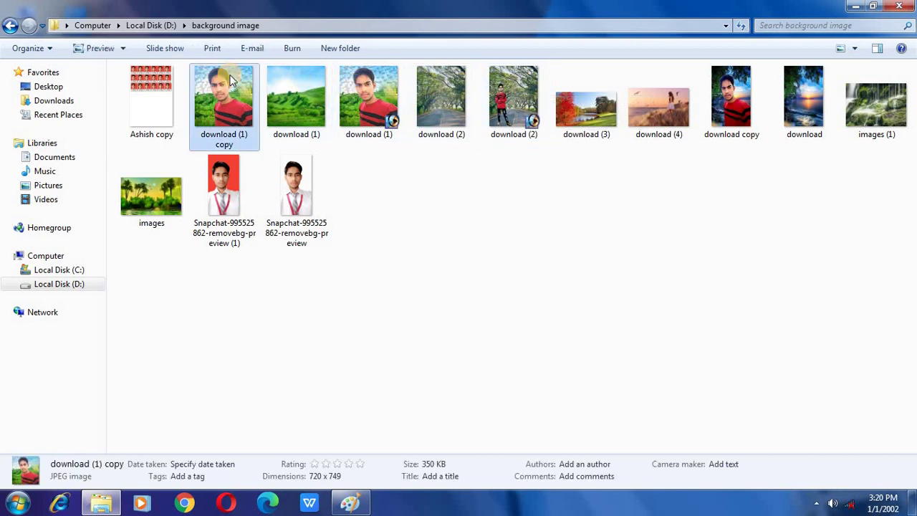
double_click(231, 80)
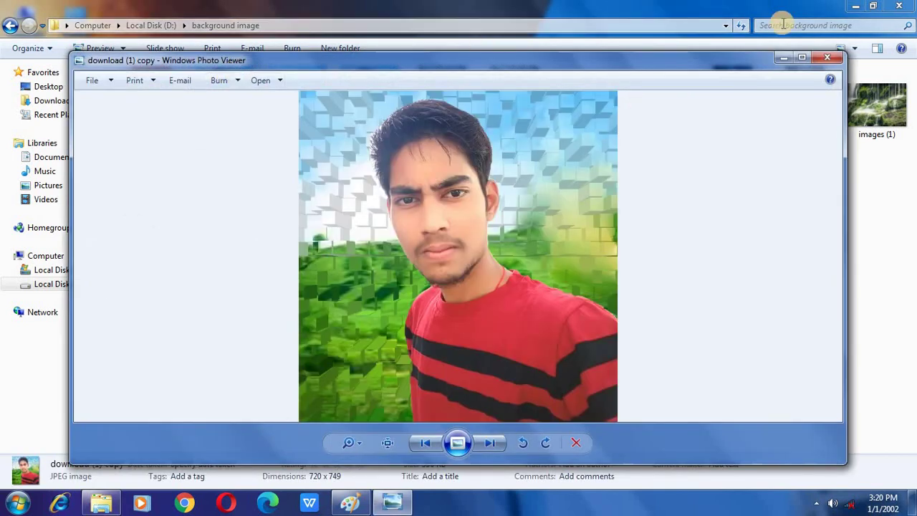
click(799, 57)
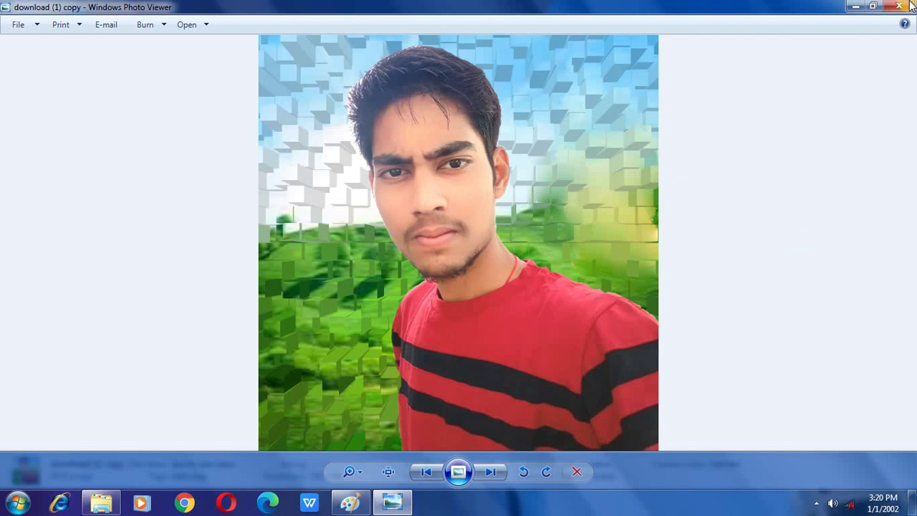
click(855, 6)
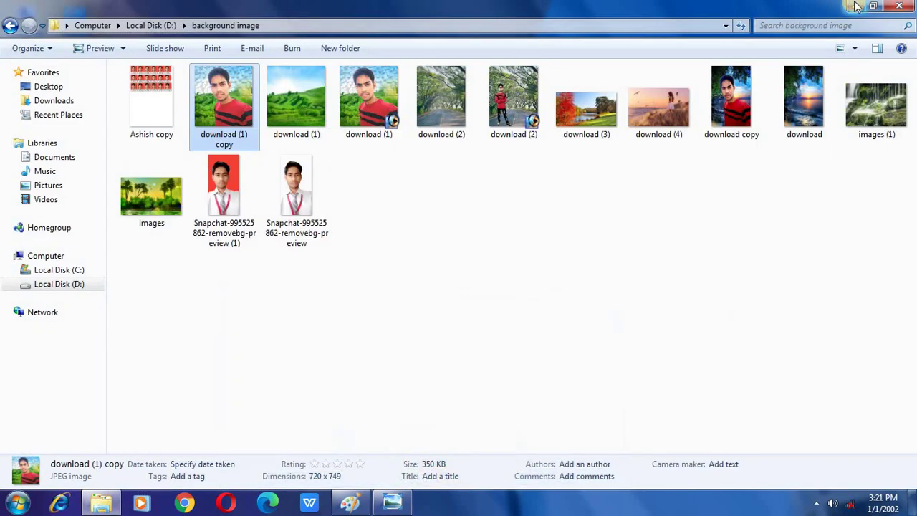
Switch to Paint, paste the captured screenshot onto the canvas, and check it from top to bottom.
click(352, 503)
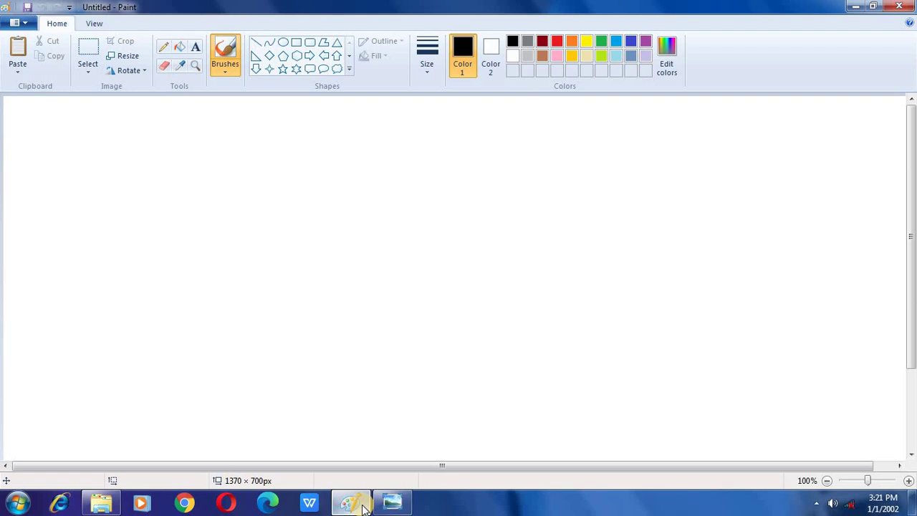
key(ctrl+v)
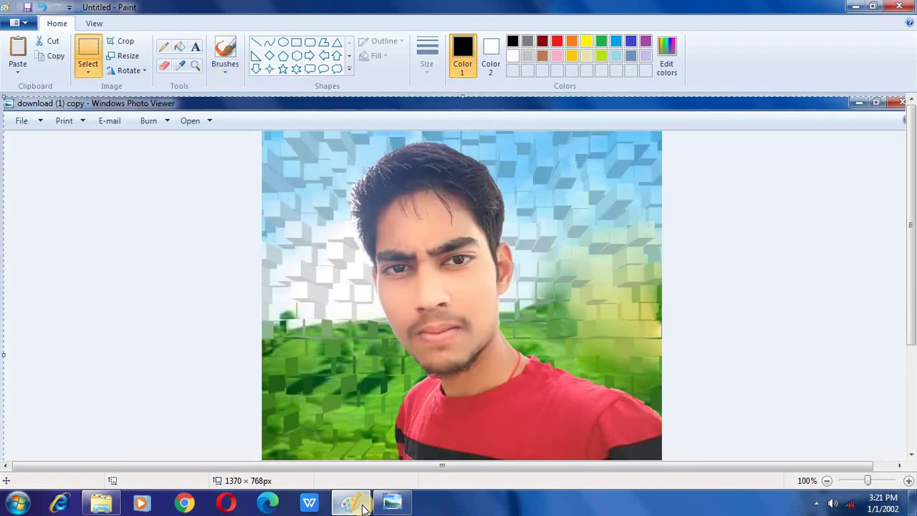
scroll(496, 305, down, 5)
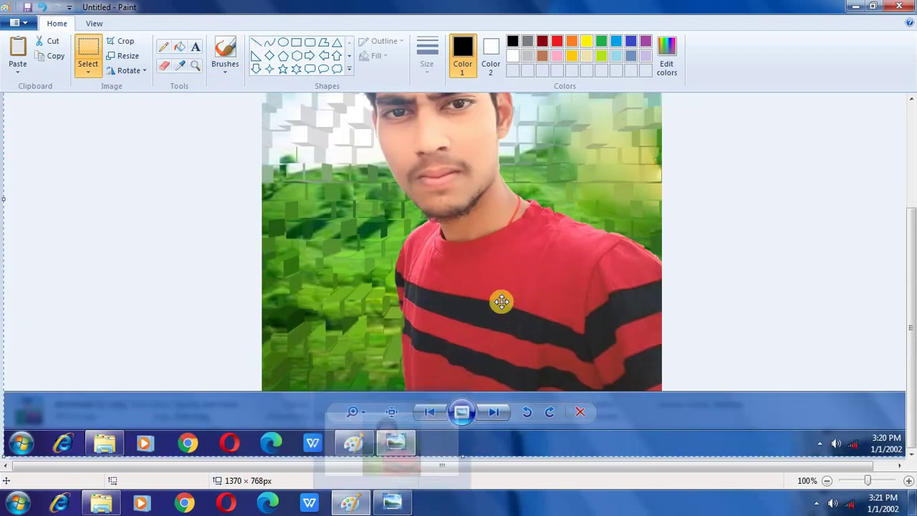
scroll(504, 315, up, 3)
scroll(505, 319, down, 3)
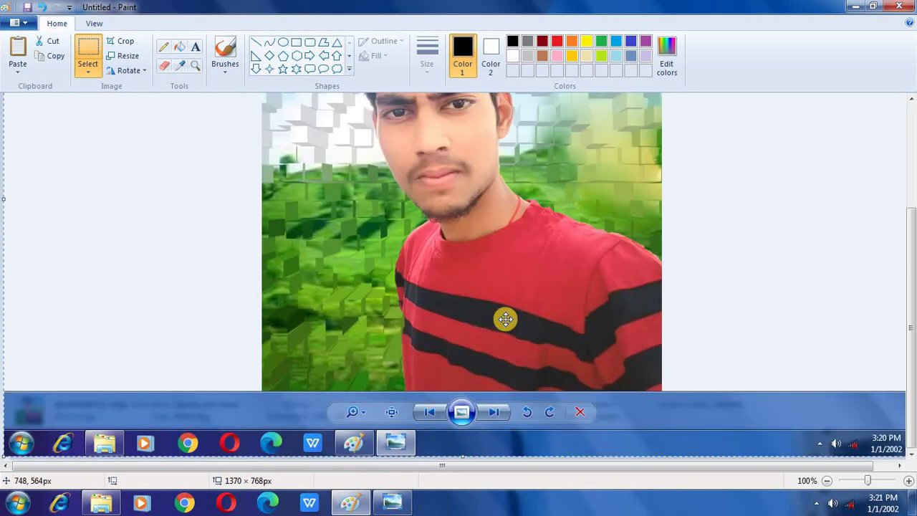
scroll(506, 319, up, 5)
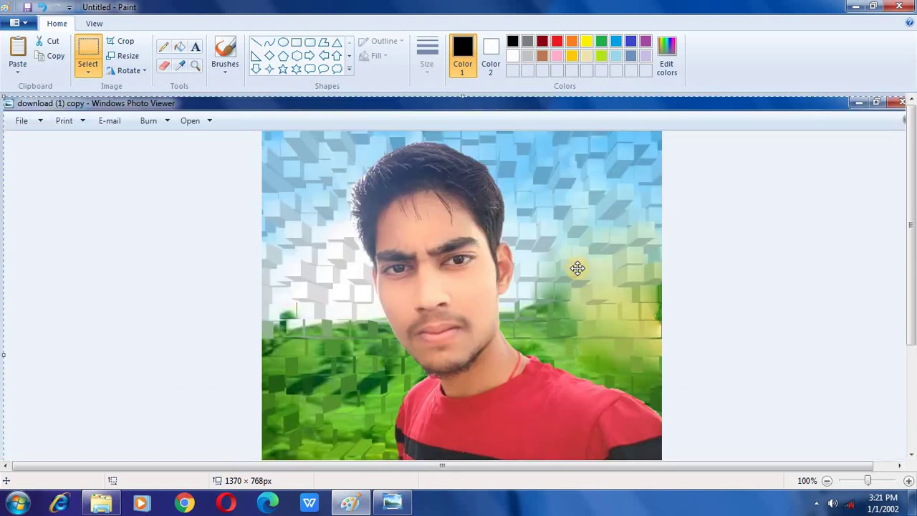
Crop the pasted screenshot with a rectangular selection of about 781 × 625 px around the portrait photo.
click(825, 481)
click(826, 480)
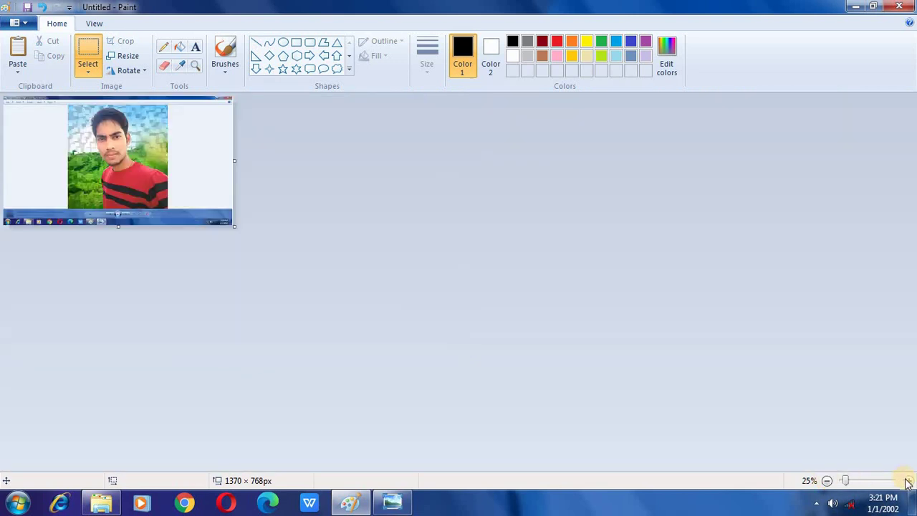
click(908, 481)
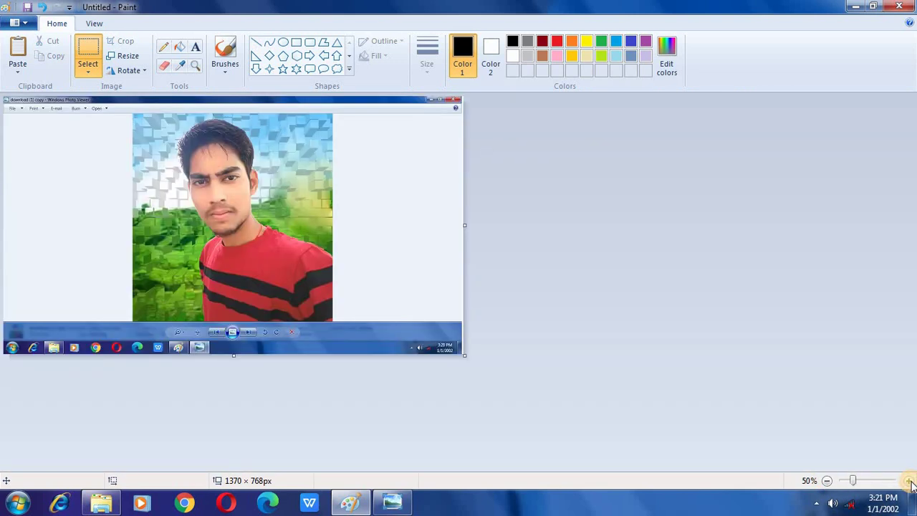
click(86, 71)
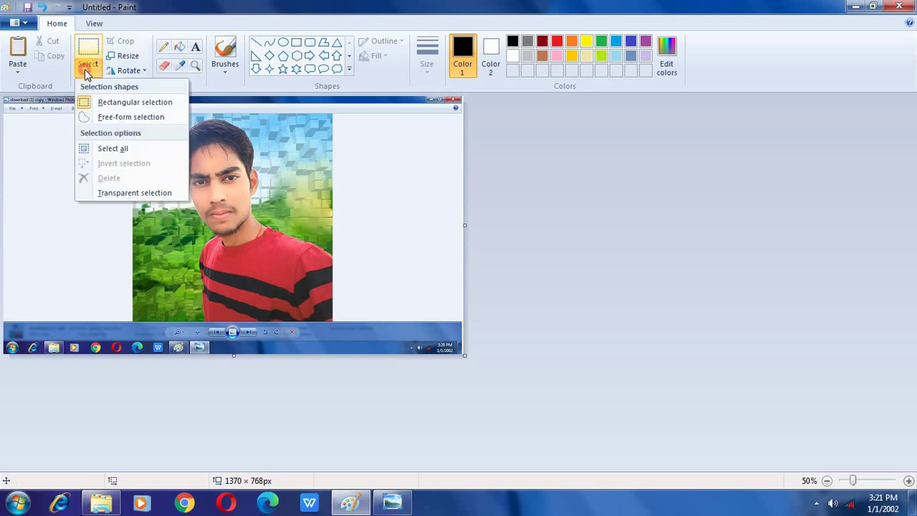
click(102, 105)
drag(100, 109, 364, 321)
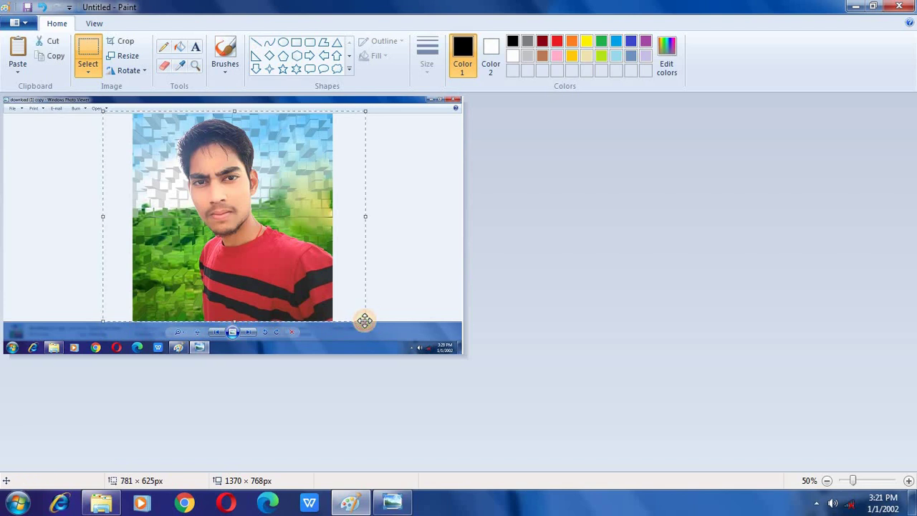
click(129, 45)
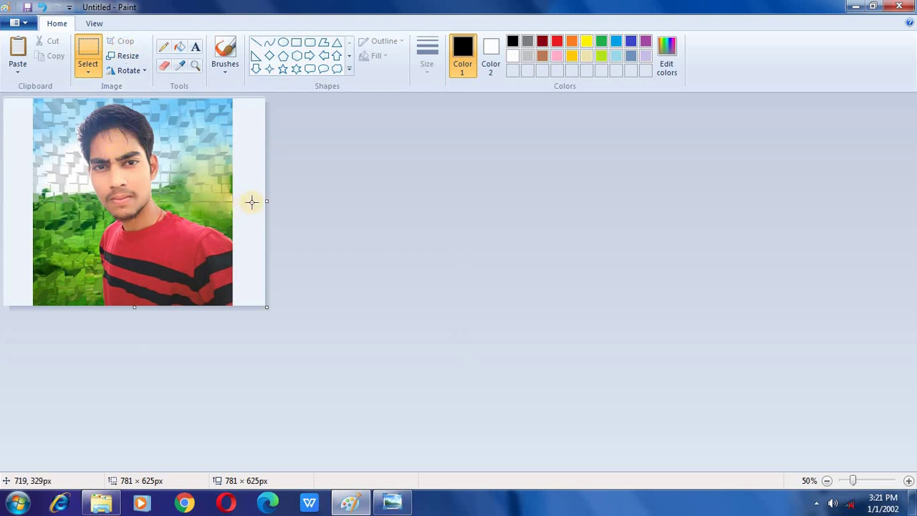
click(187, 222)
Add the person's first name in Hindi across the shirt, using bold Kruti Dev 010 at size 45 with a transparent background.
click(908, 480)
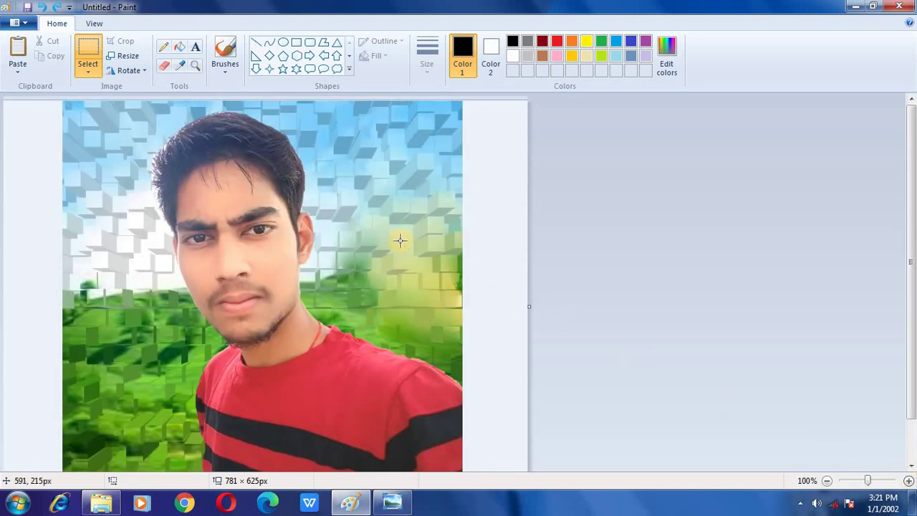
click(195, 47)
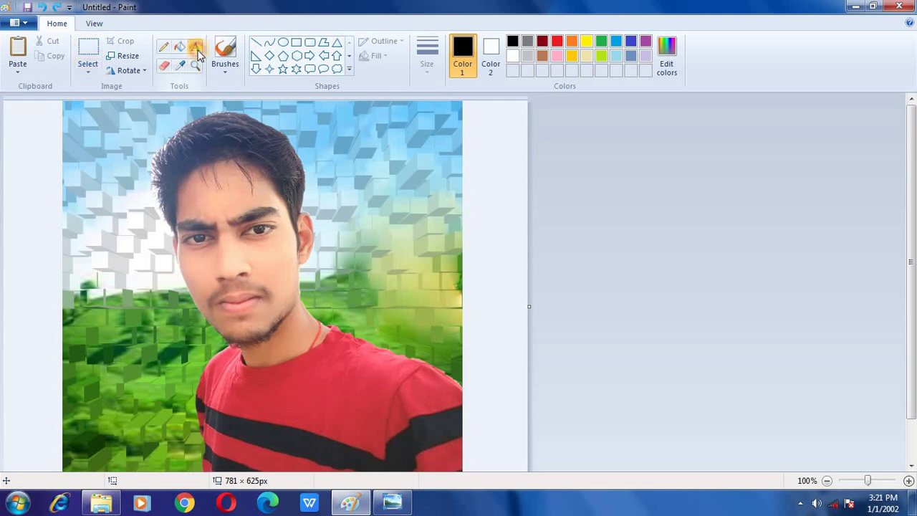
click(167, 385)
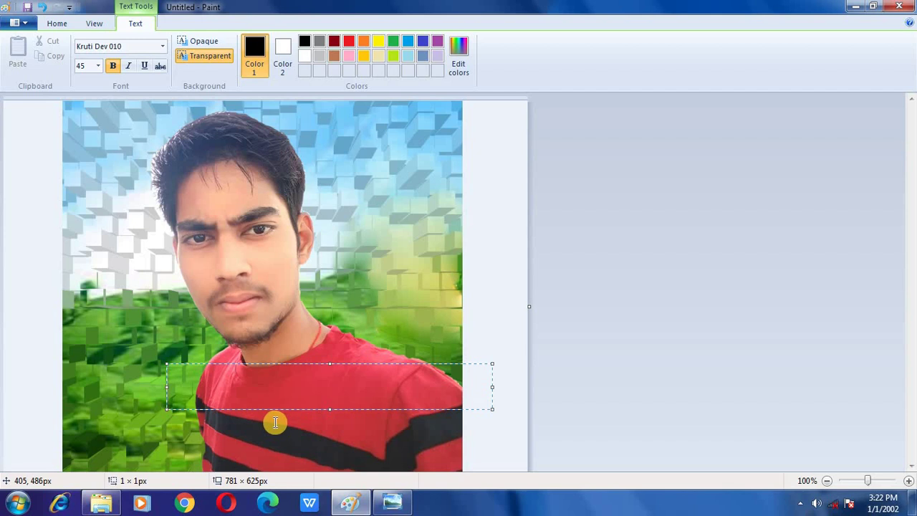
text(vk)
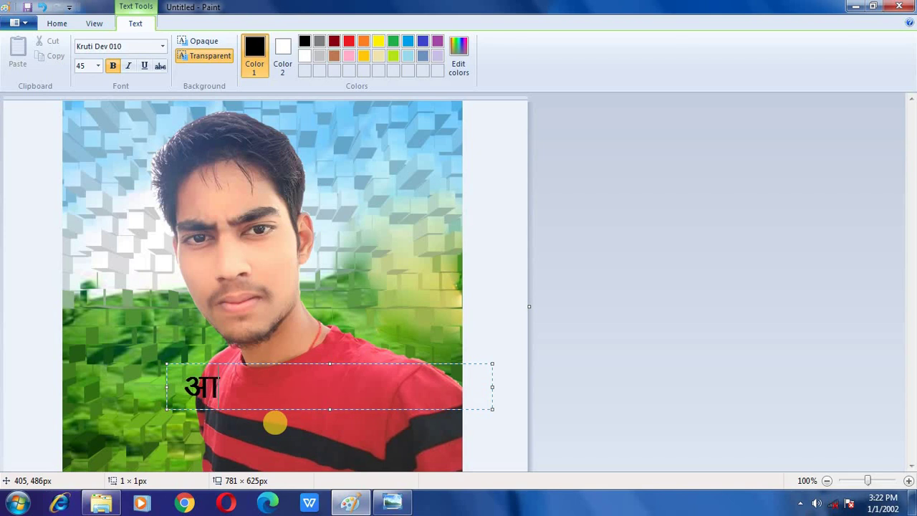
text('kh)
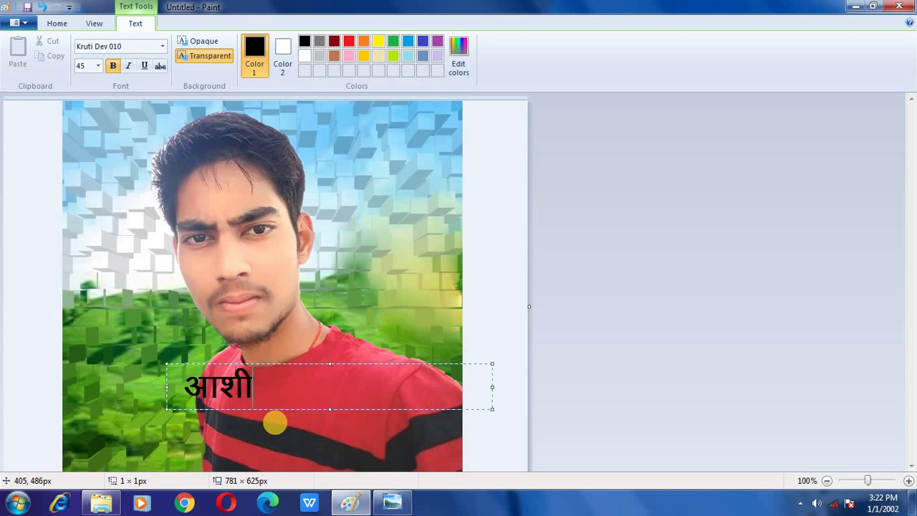
text("k)
Add the first name in English after the Hindi text in Calibri, and move the text box lower on the shirt.
click(162, 46)
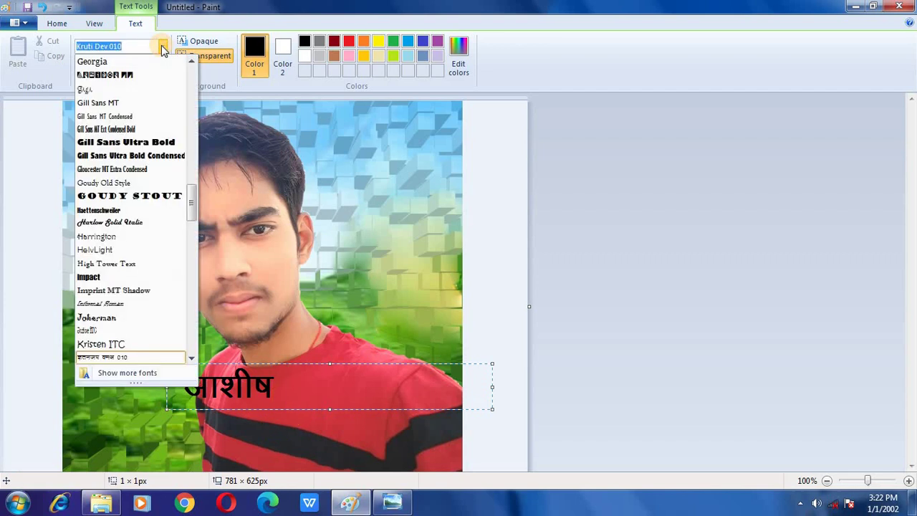
text(Calibri)
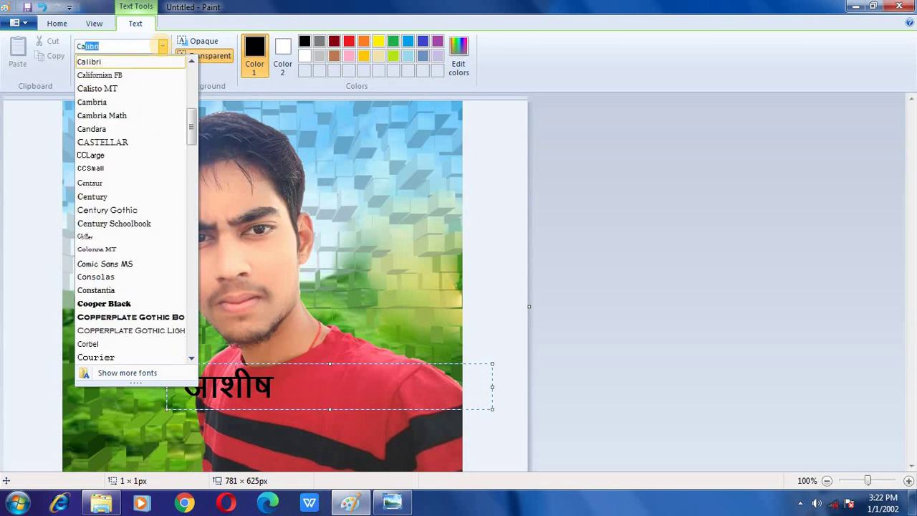
click(162, 47)
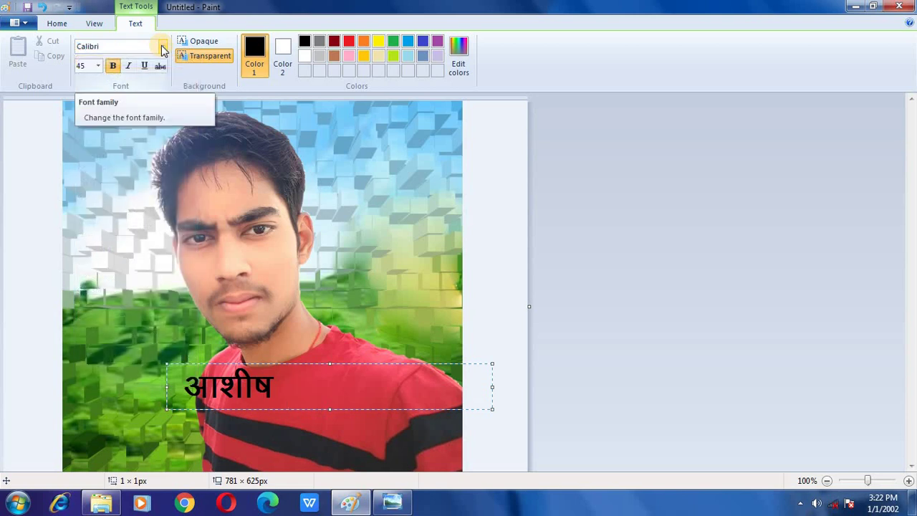
text(Ashish)
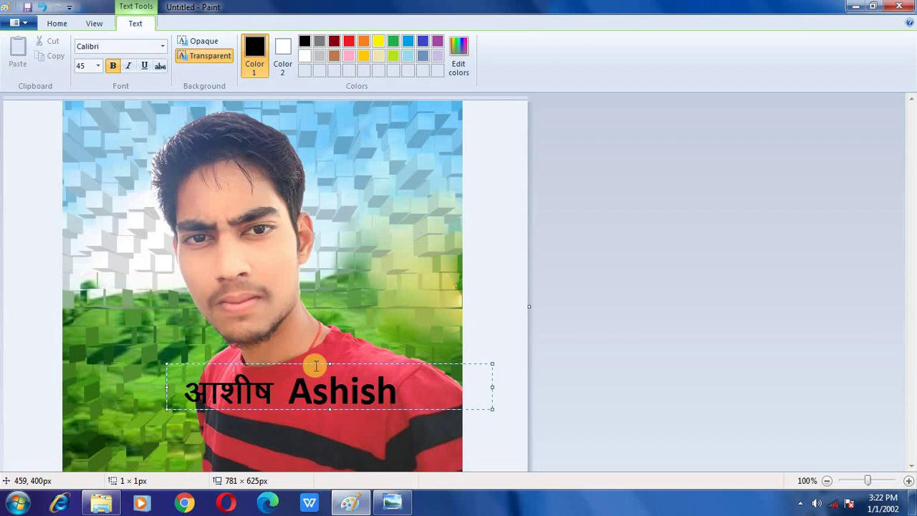
drag(315, 365, 248, 393)
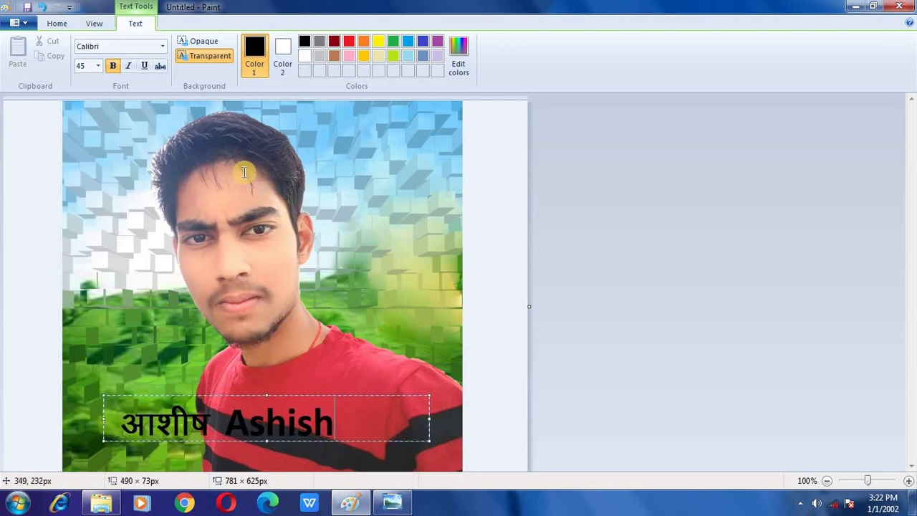
Recolor both names in the text box, trying red and green before choosing blue-gray.
key(ctrl+a)
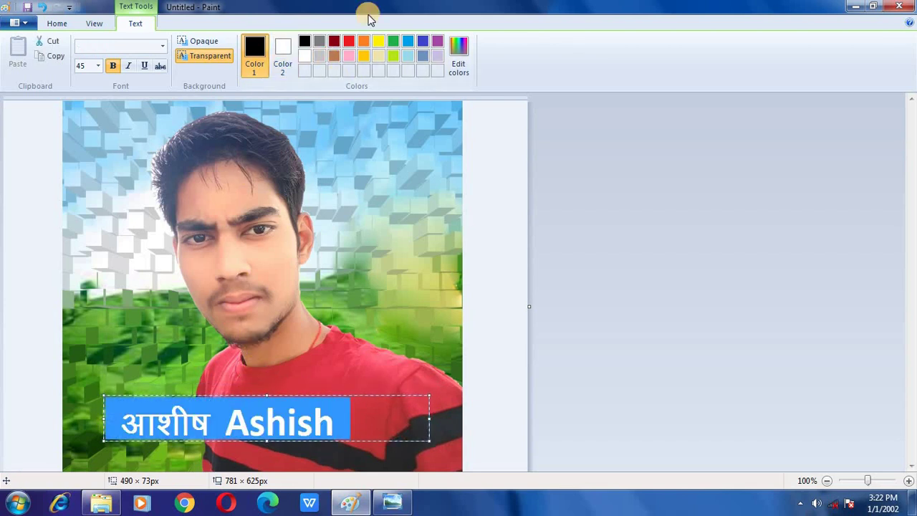
click(348, 41)
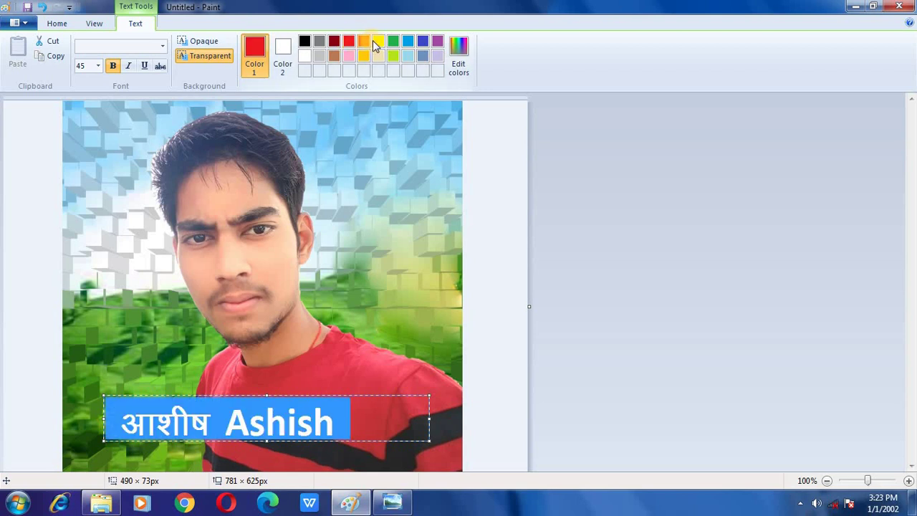
click(393, 41)
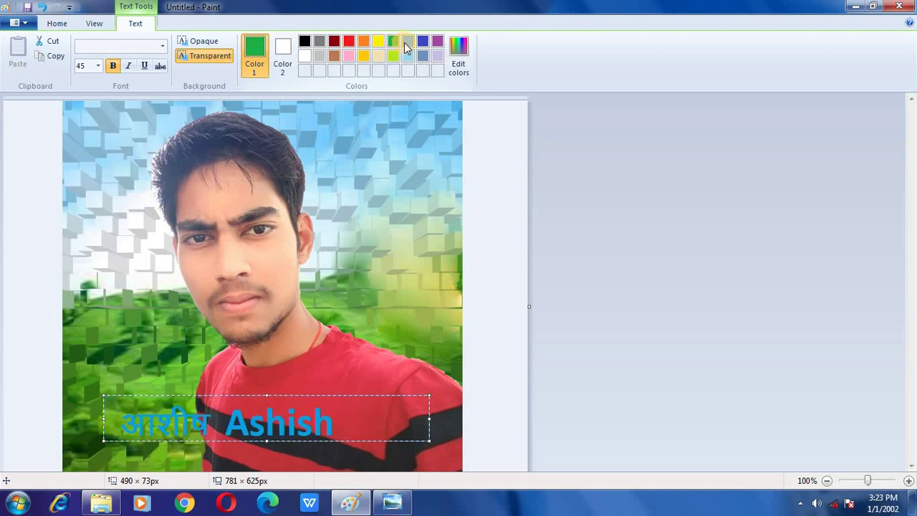
click(424, 56)
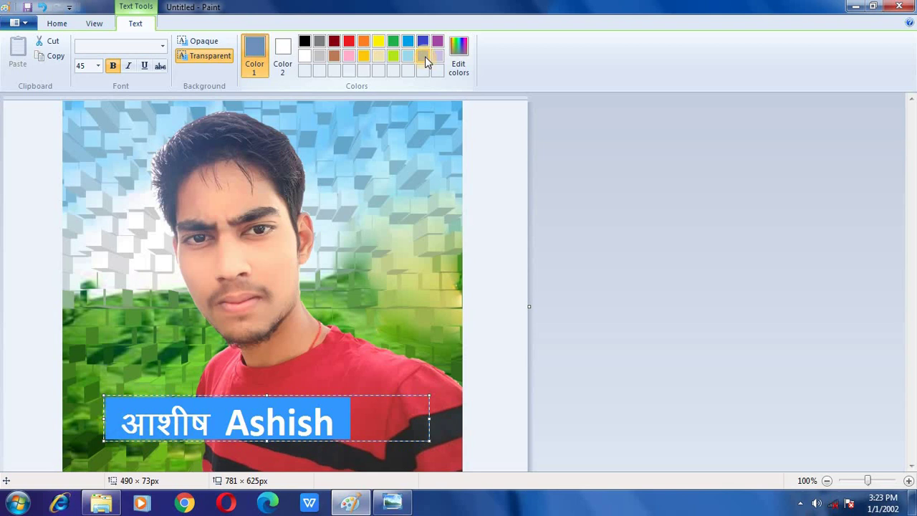
Try black and pink as the text color for both selected names.
click(304, 41)
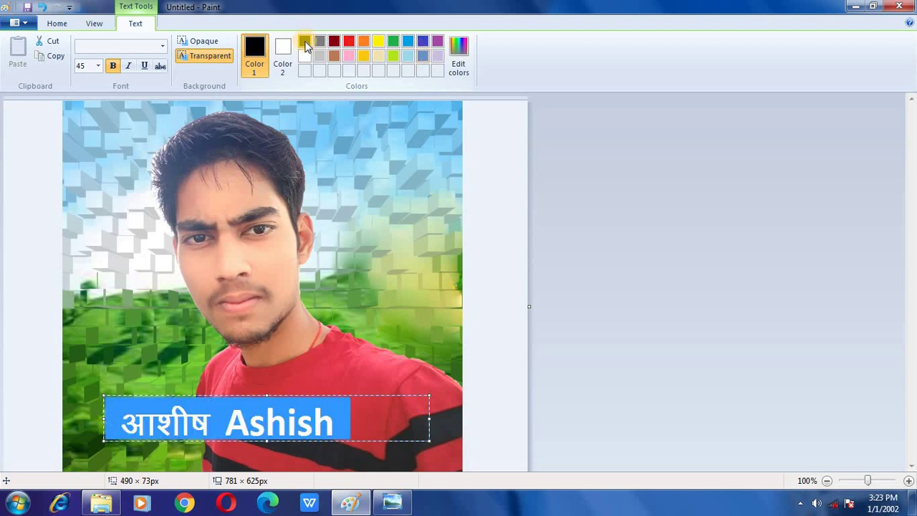
click(348, 55)
click(303, 40)
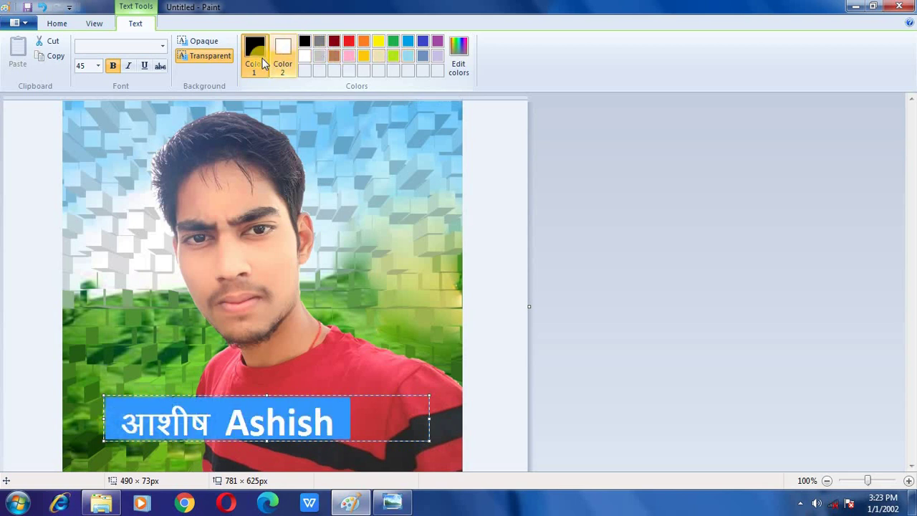
Italicize both names, color them dark blue (red 0, green 64, blue 128), and commit the text to the picture.
click(143, 66)
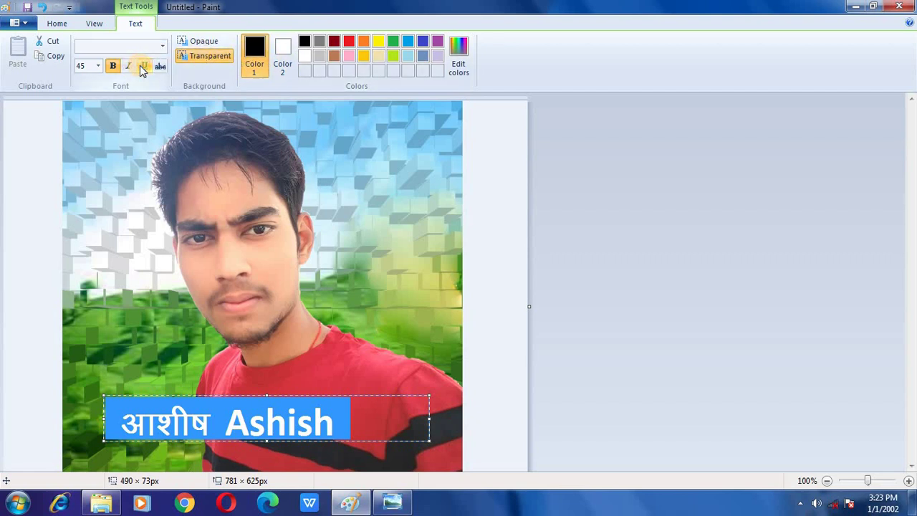
click(129, 66)
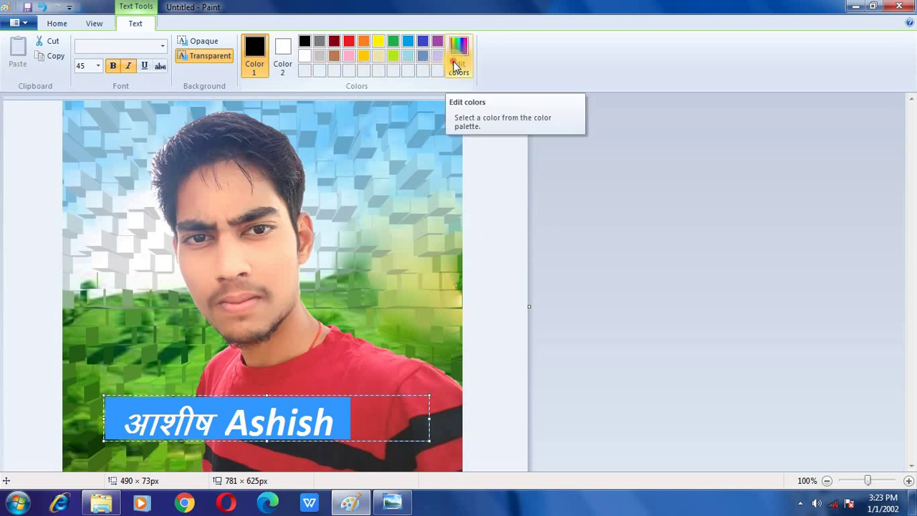
click(456, 71)
drag(478, 209, 498, 203)
click(391, 204)
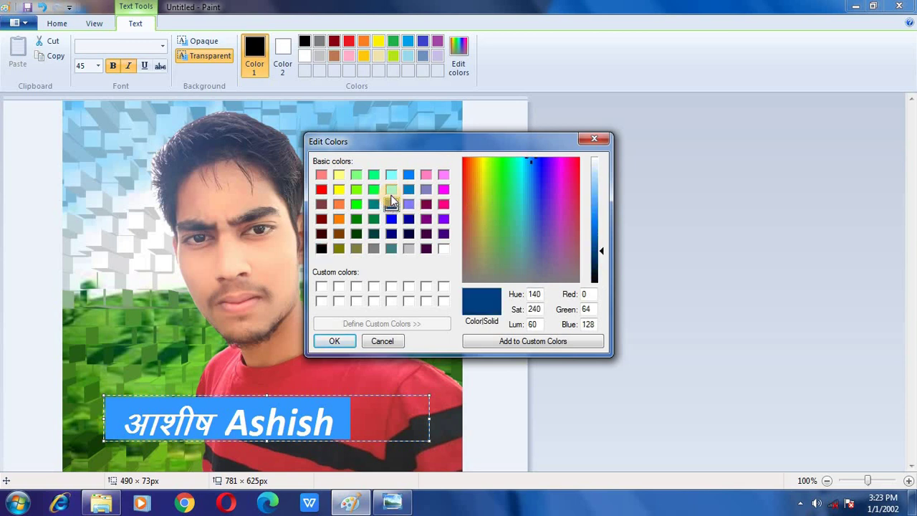
click(334, 341)
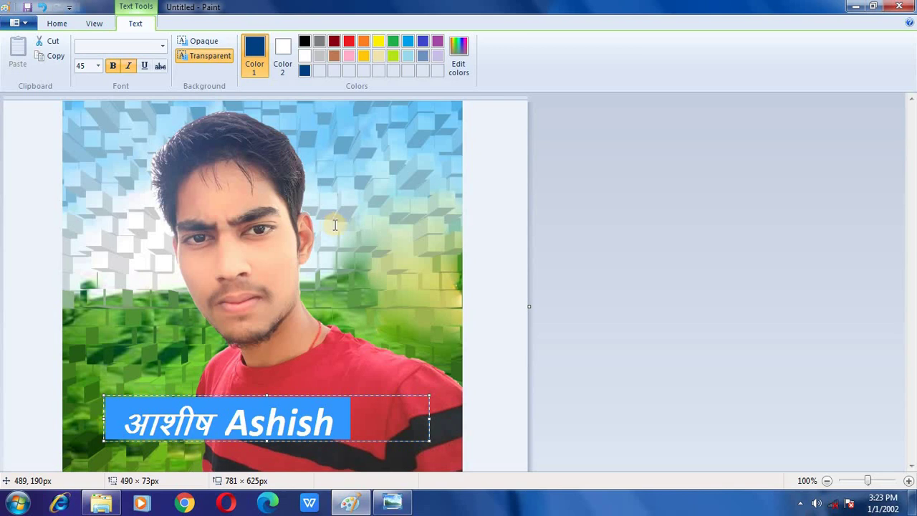
click(433, 375)
Try a dark blue rectangle outline over the background beside the face, and undo it.
scroll(311, 401, down, 2)
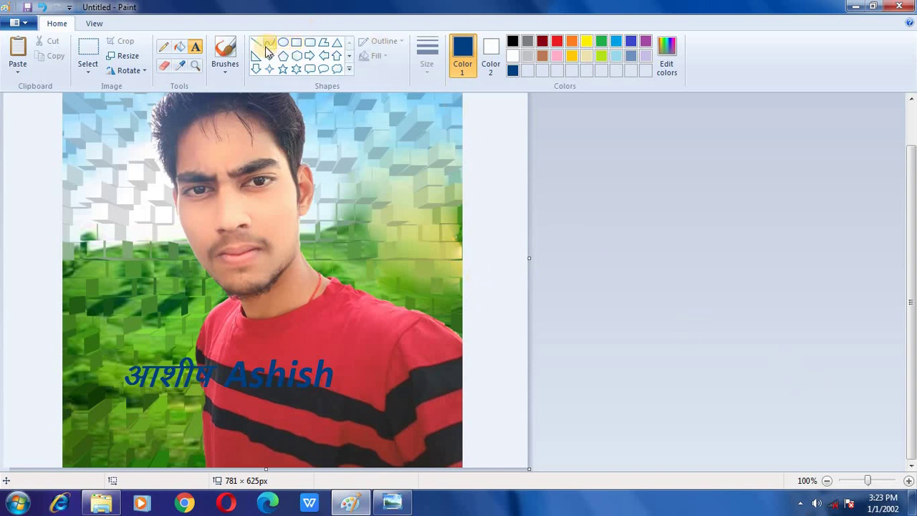
click(296, 42)
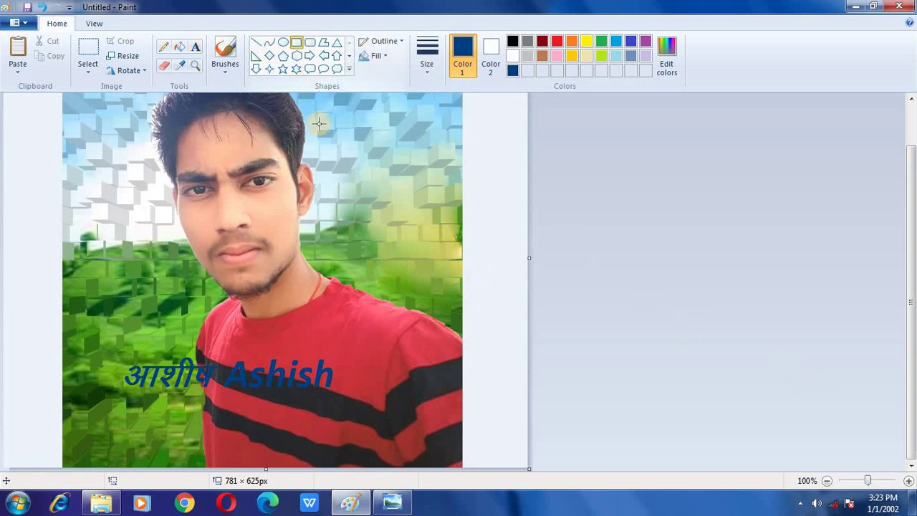
drag(368, 209, 746, 261)
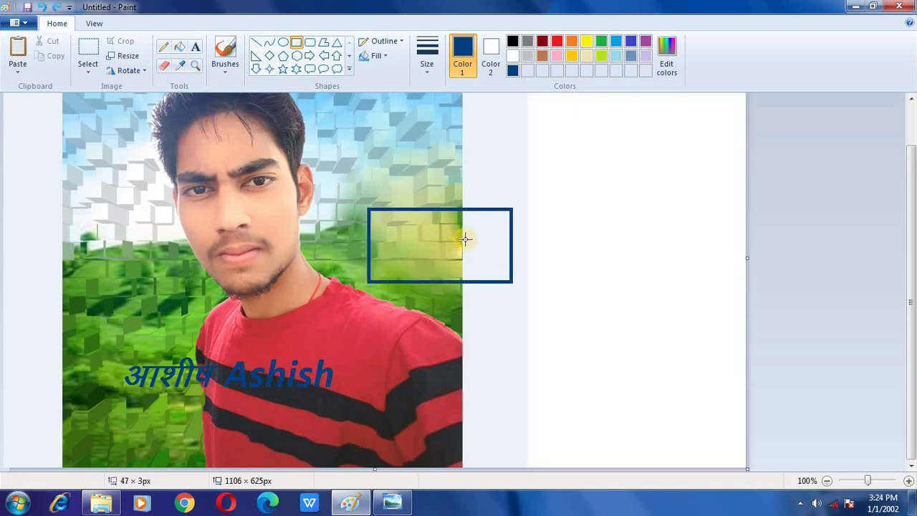
key(ctrl+z)
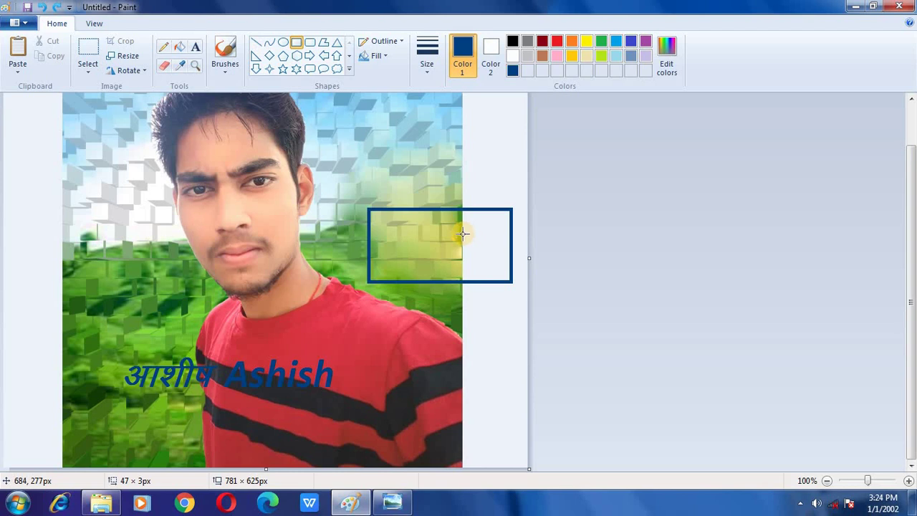
key(ctrl+z)
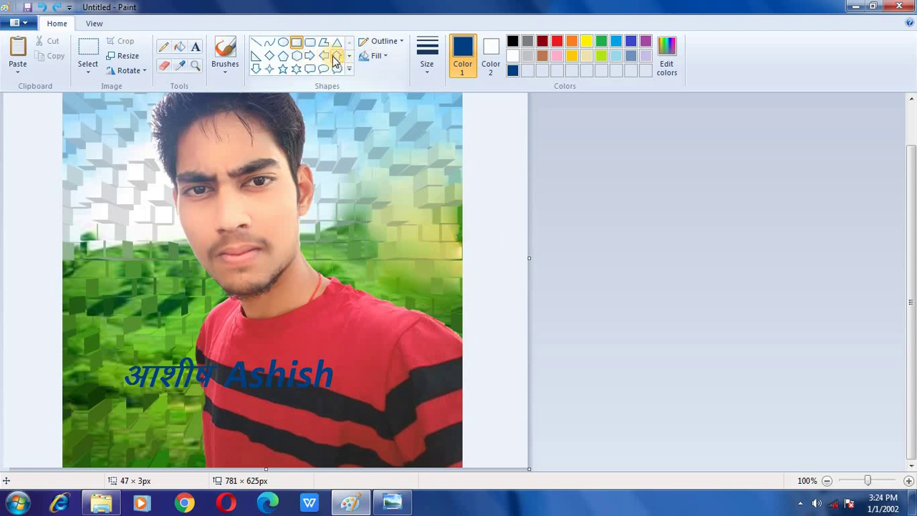
Try a dark blue left arrow of about 192 × 225 px beside the face, stretch and move it, and undo the shape.
click(324, 58)
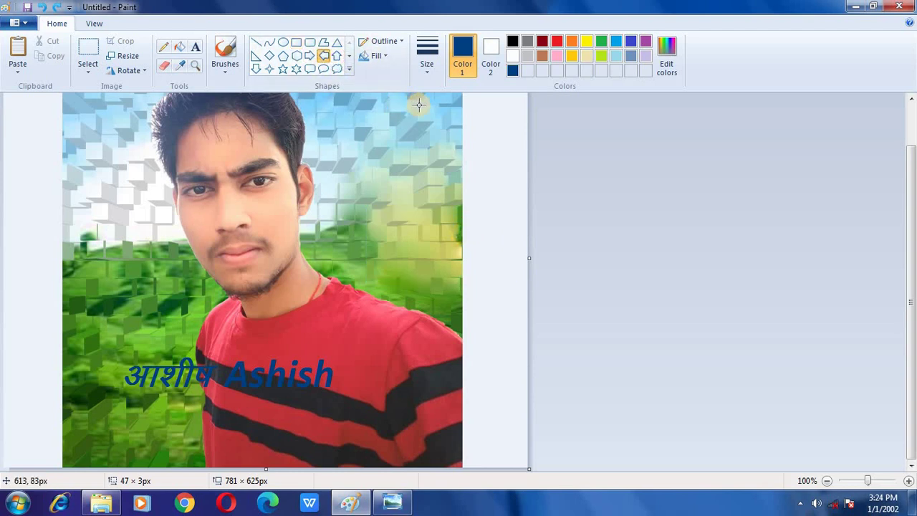
drag(426, 108, 297, 256)
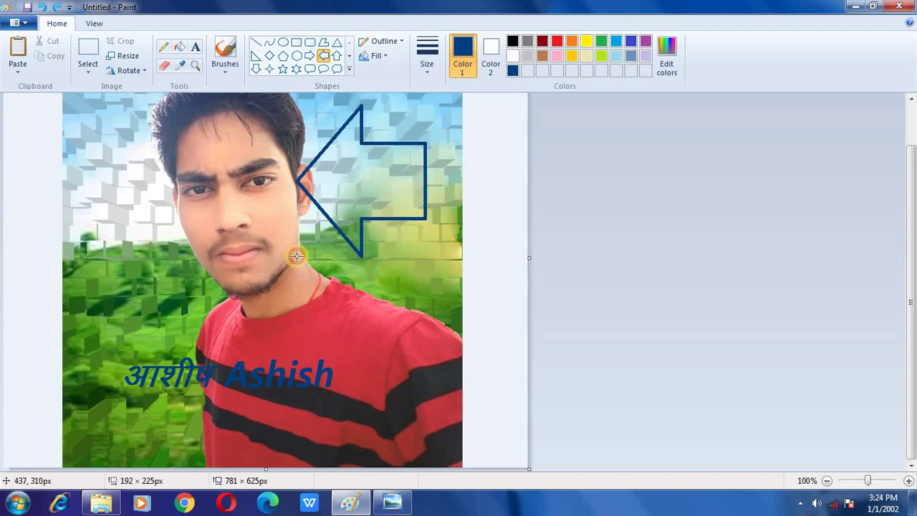
drag(426, 106, 576, 177)
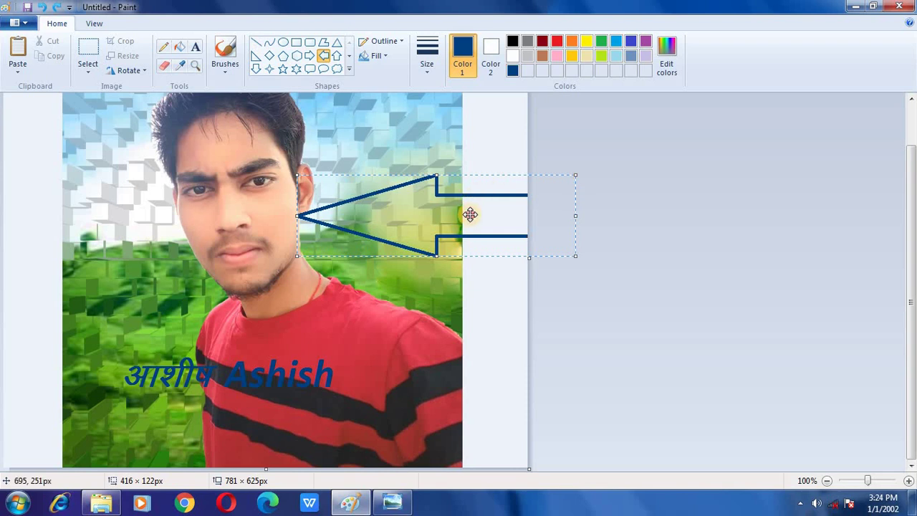
drag(466, 213, 247, 293)
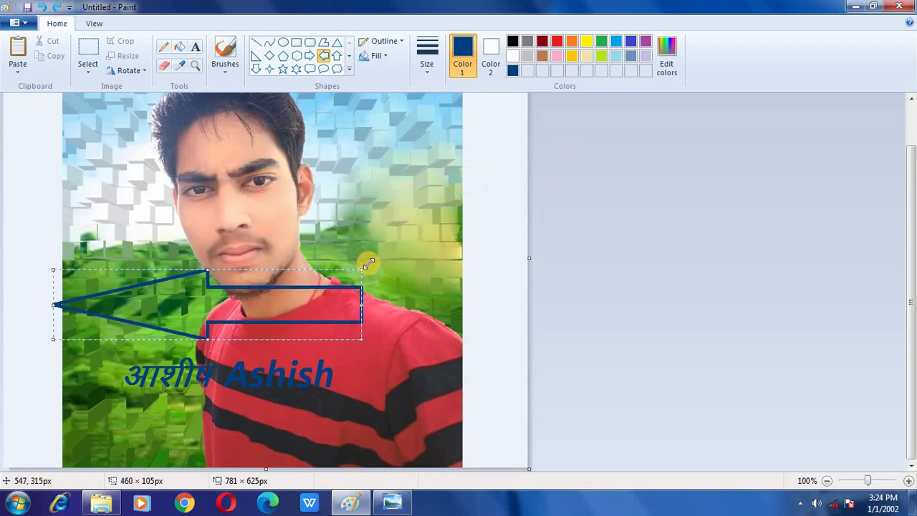
key(ctrl+z)
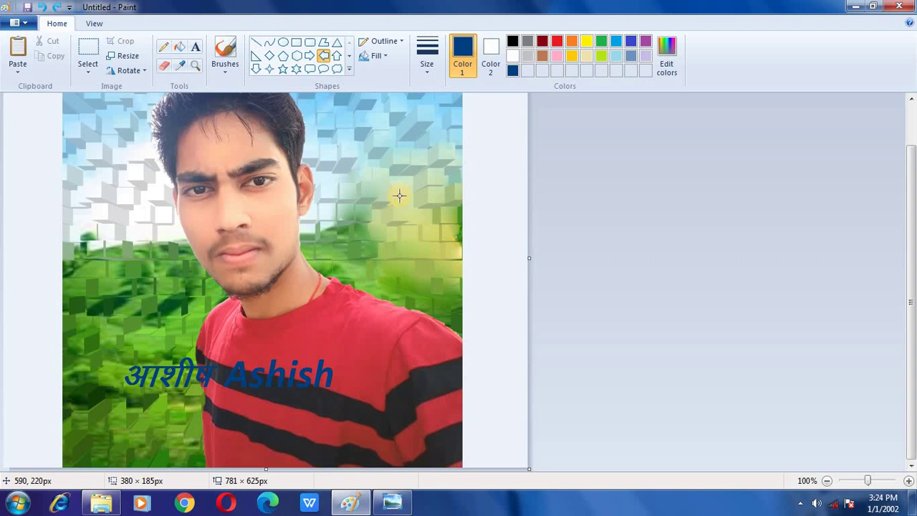
Try the Eraser on the background beside the face, and undo the erased strokes.
scroll(399, 196, up, 2)
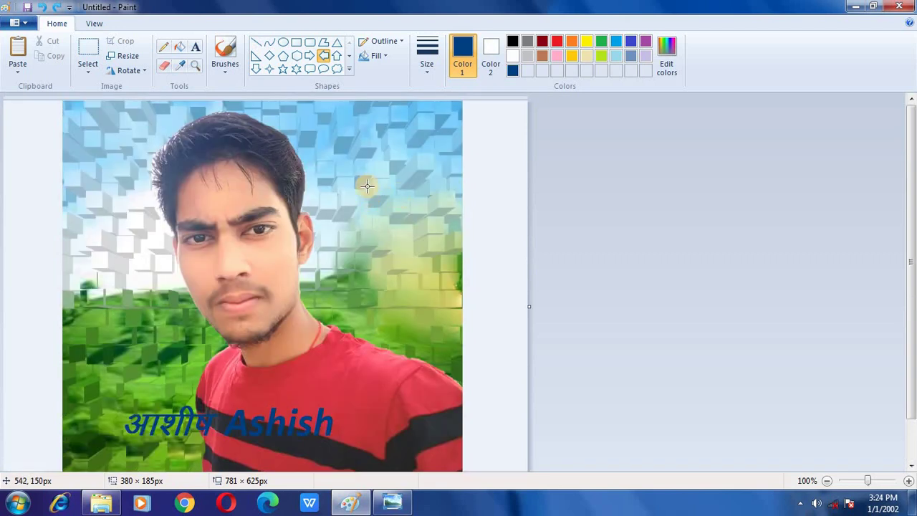
click(167, 71)
mouse_move(366, 189)
mouse_down()
mouse_move(383, 242)
mouse_move(389, 197)
mouse_move(372, 256)
mouse_move(376, 190)
mouse_move(342, 206)
mouse_move(380, 258)
mouse_move(369, 320)
mouse_move(409, 308)
mouse_move(398, 330)
mouse_up()
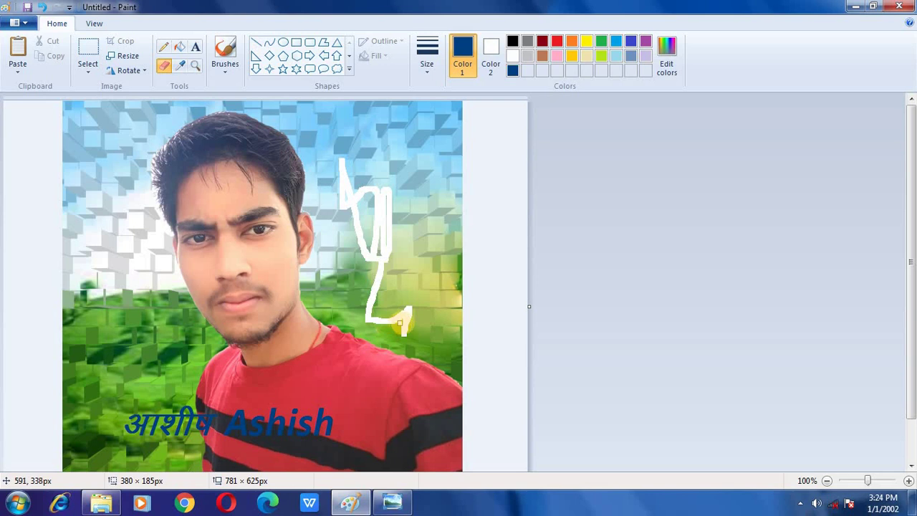
key(ctrl+z)
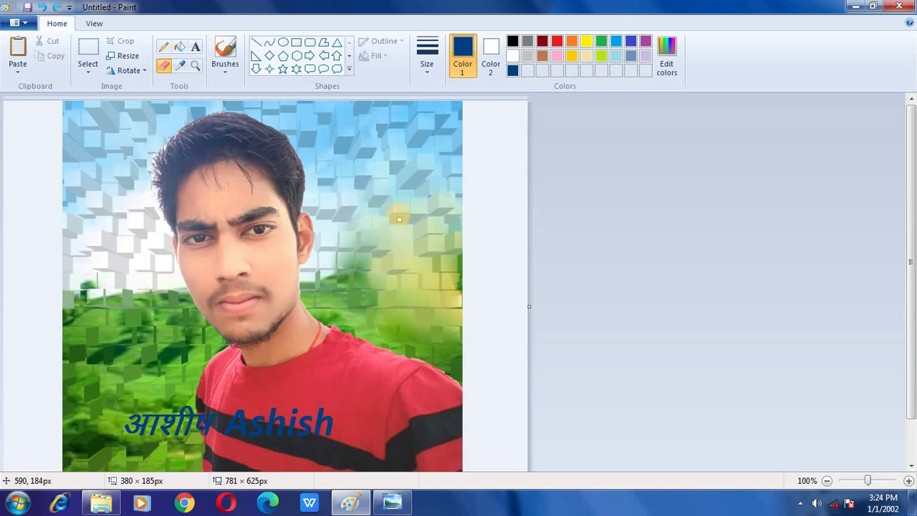
Rotate the picture 180°, and flip it horizontally and vertically to bring it back upright.
scroll(399, 219, down, 2)
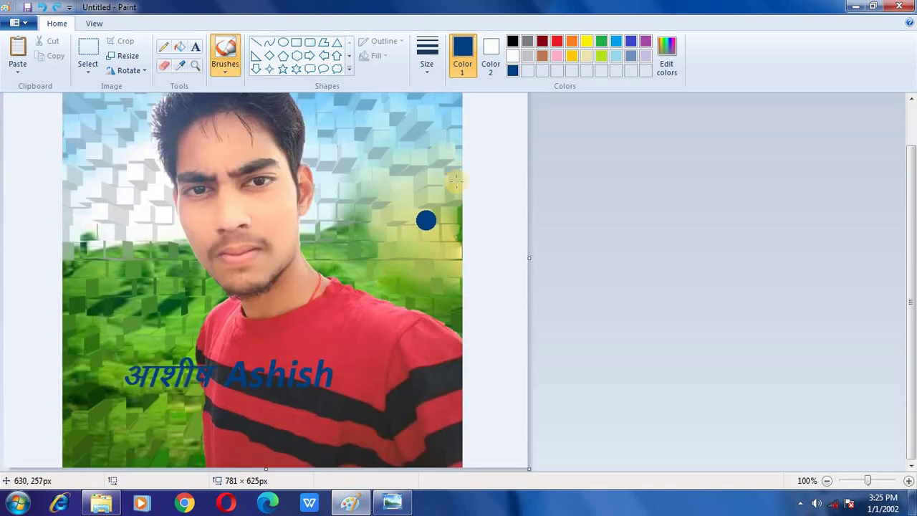
scroll(380, 187, up, 2)
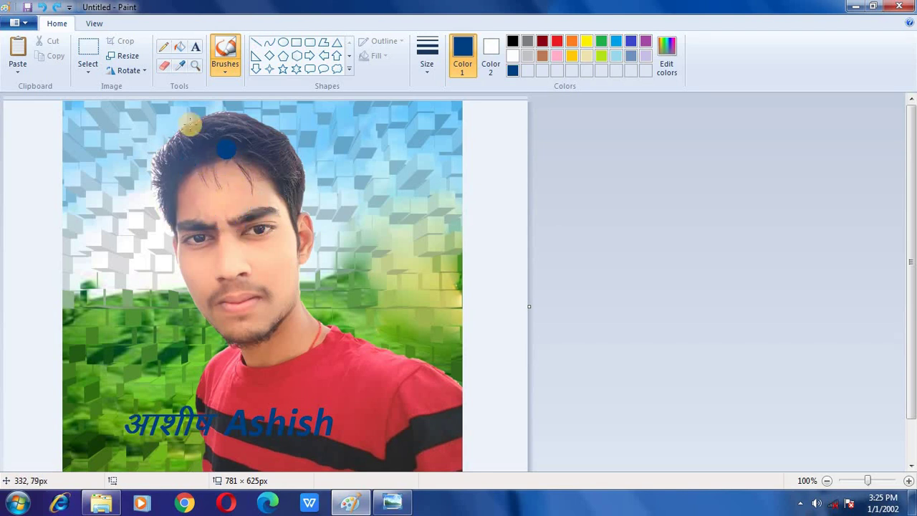
click(142, 74)
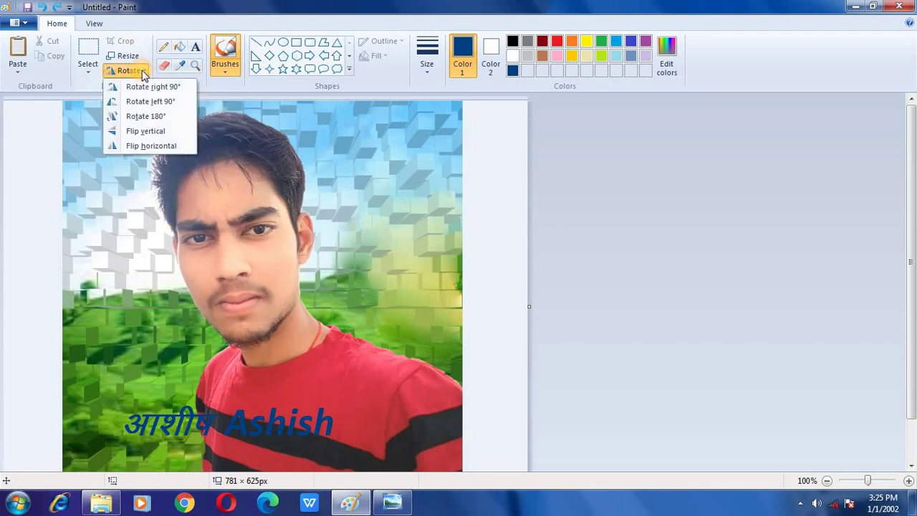
click(158, 117)
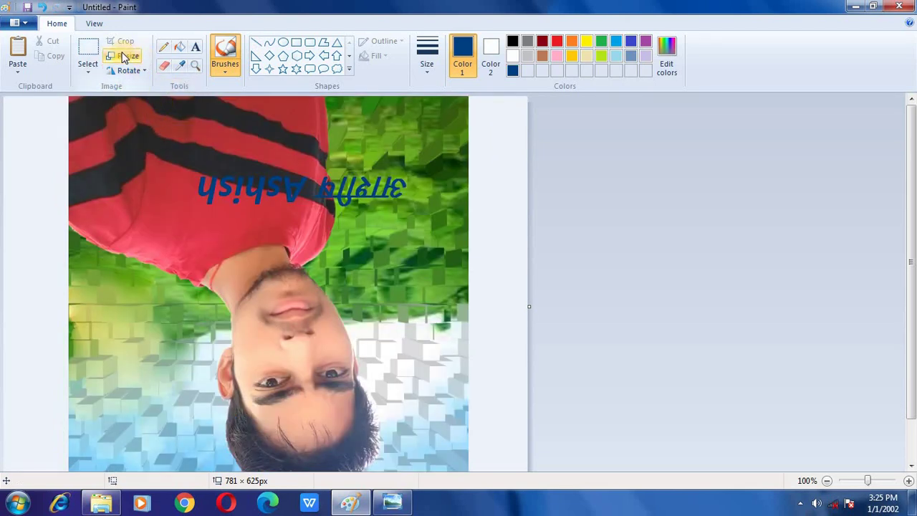
click(140, 73)
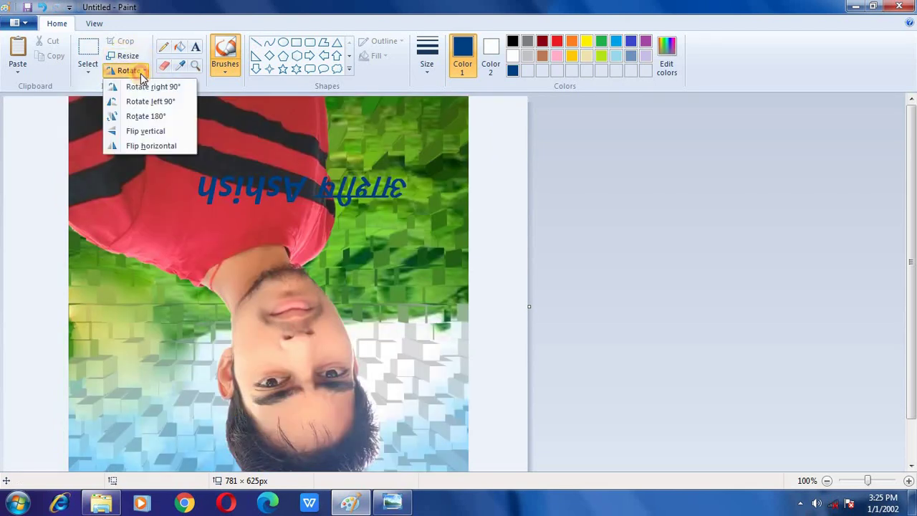
click(155, 146)
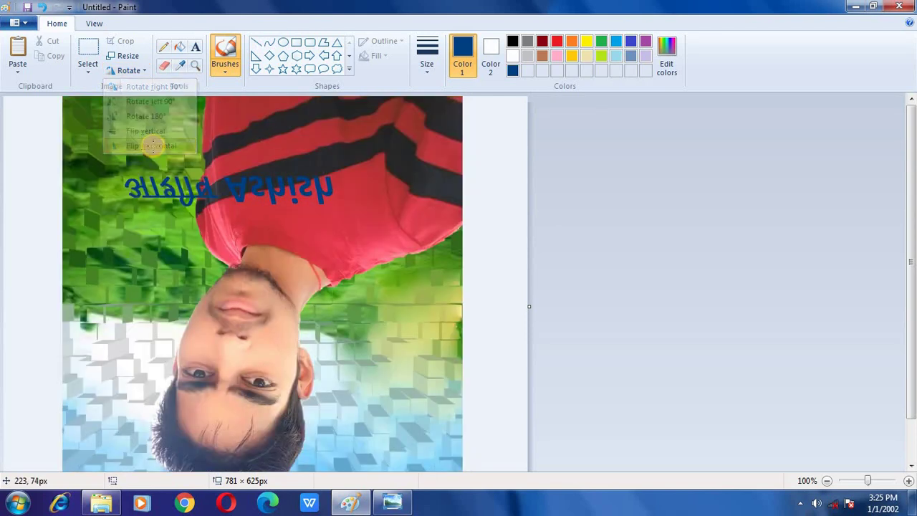
click(145, 72)
click(147, 129)
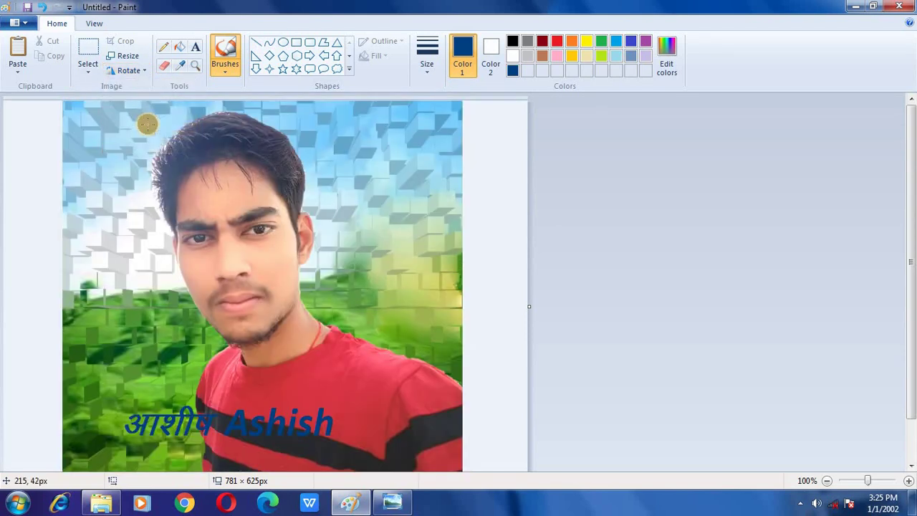
Flip the whole picture horizontally.
click(147, 70)
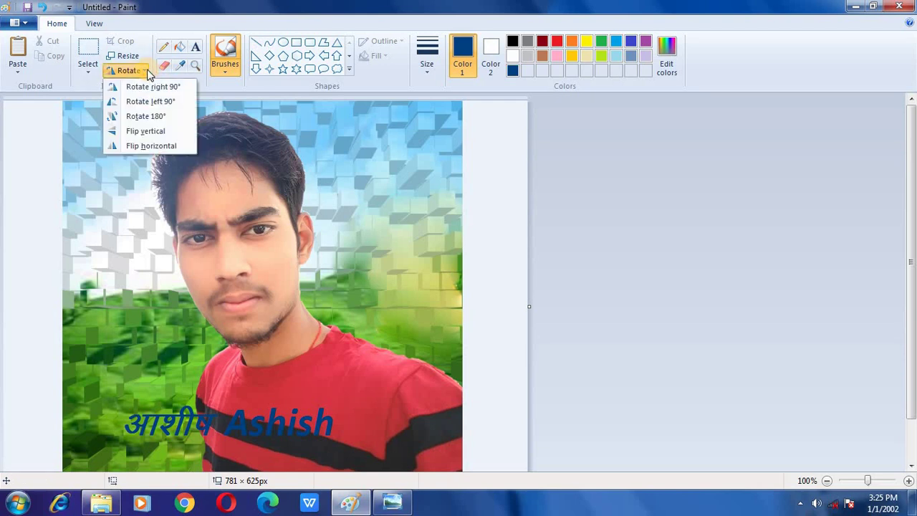
click(167, 146)
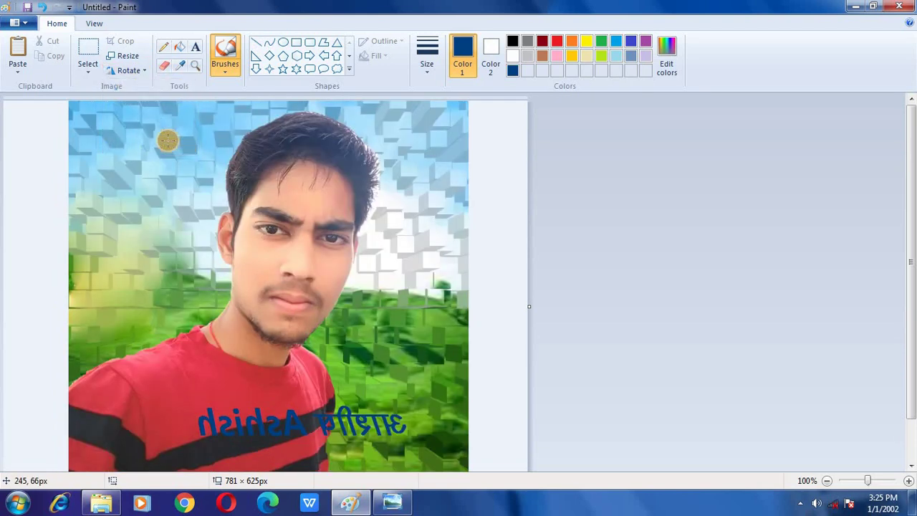
scroll(314, 197, down, 2)
scroll(337, 201, up, 1)
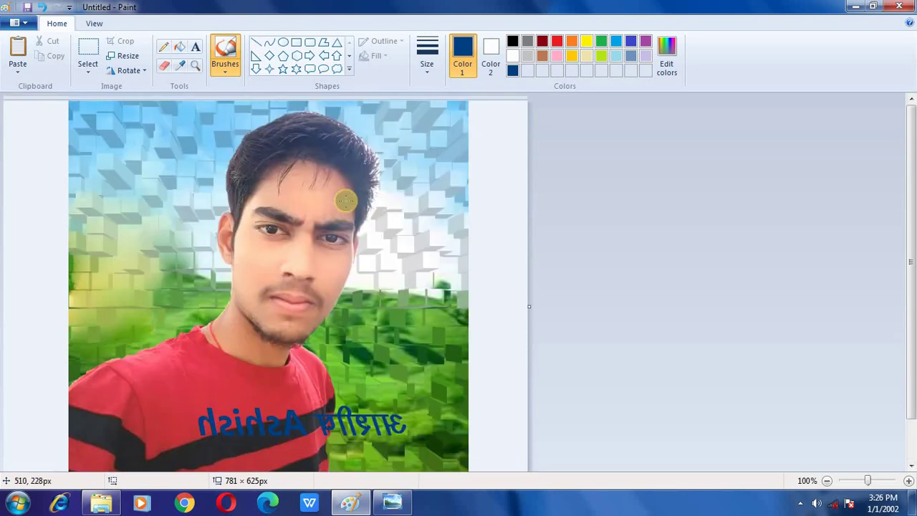